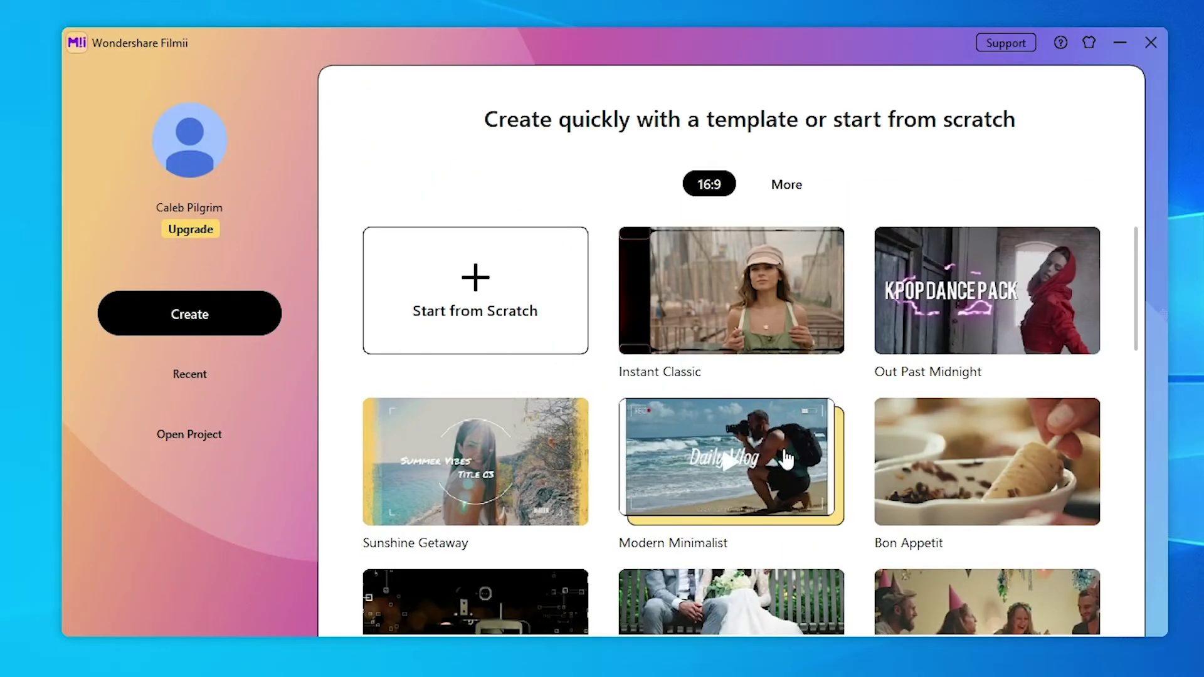
# Preview the Sunshine Getaway template, then start a blank project in TikTok 9:16 format.
pyautogui.click(552, 433)
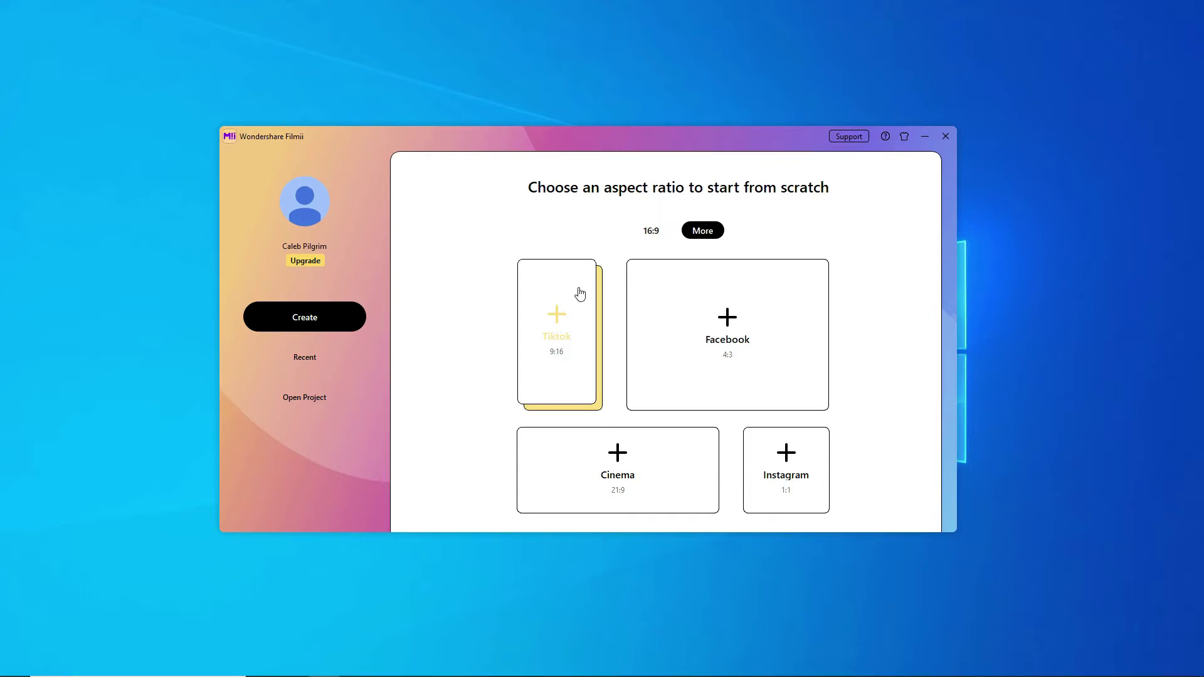
pyautogui.click(580, 292)
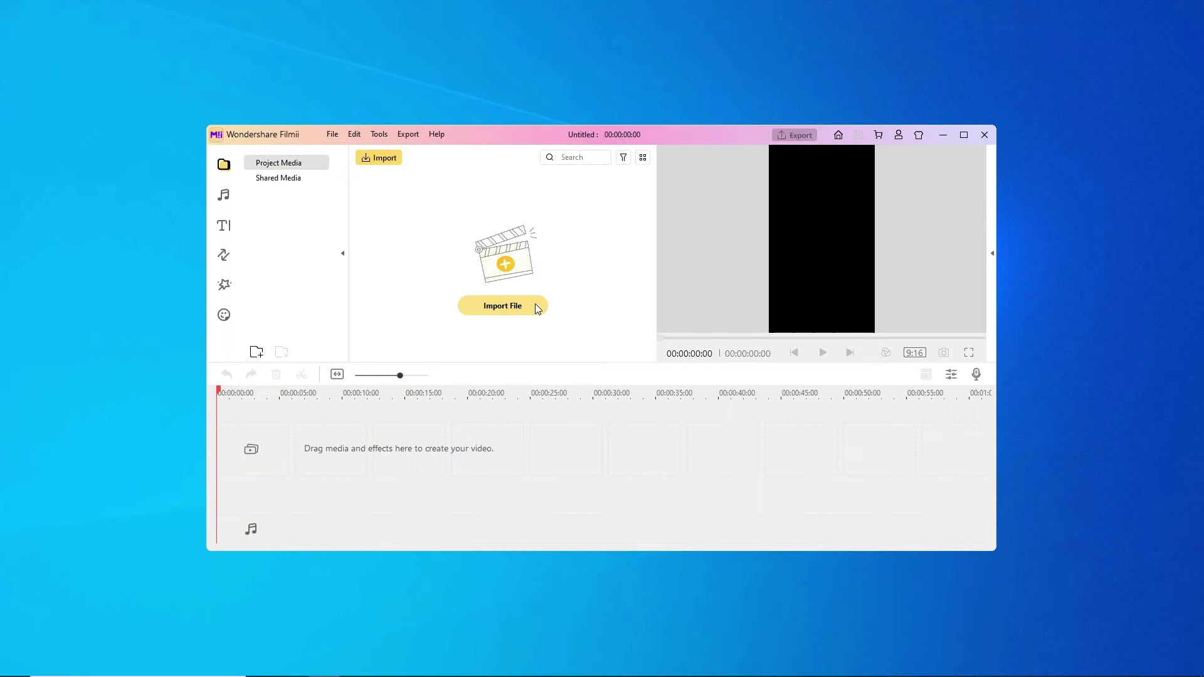
# Import Bed.mp4, Chair.mp4 and Pink Doggo.mp4 from the Dog folder into the media library.
pyautogui.click(536, 305)
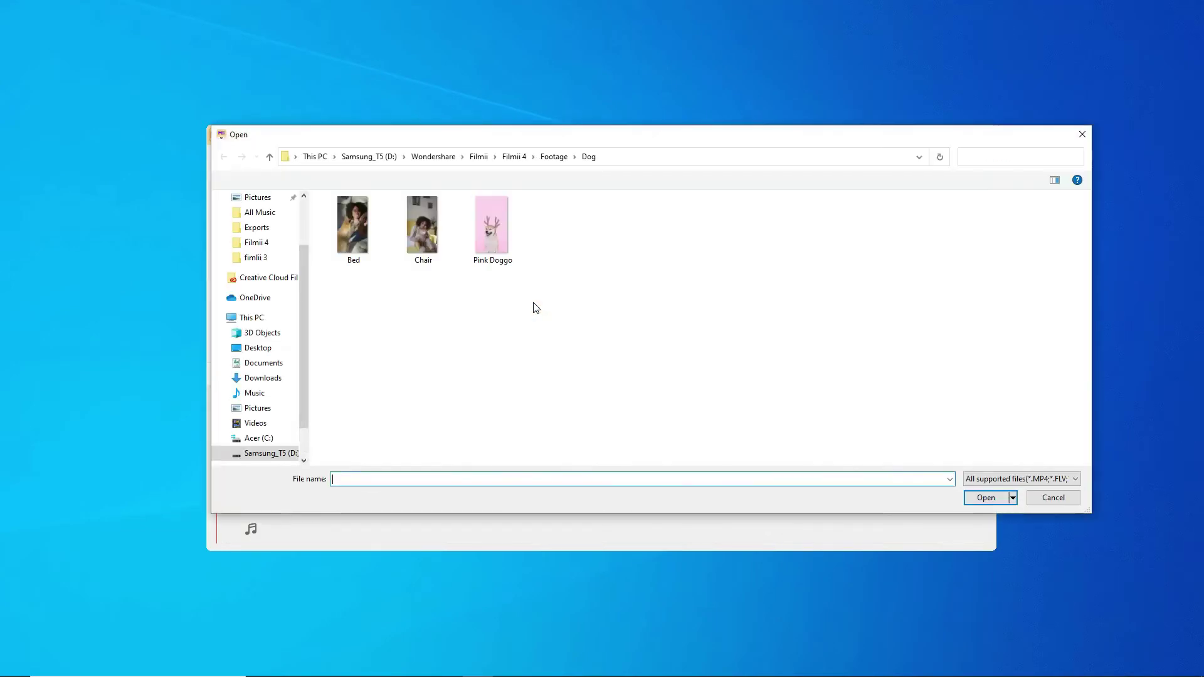
pyautogui.click(362, 243)
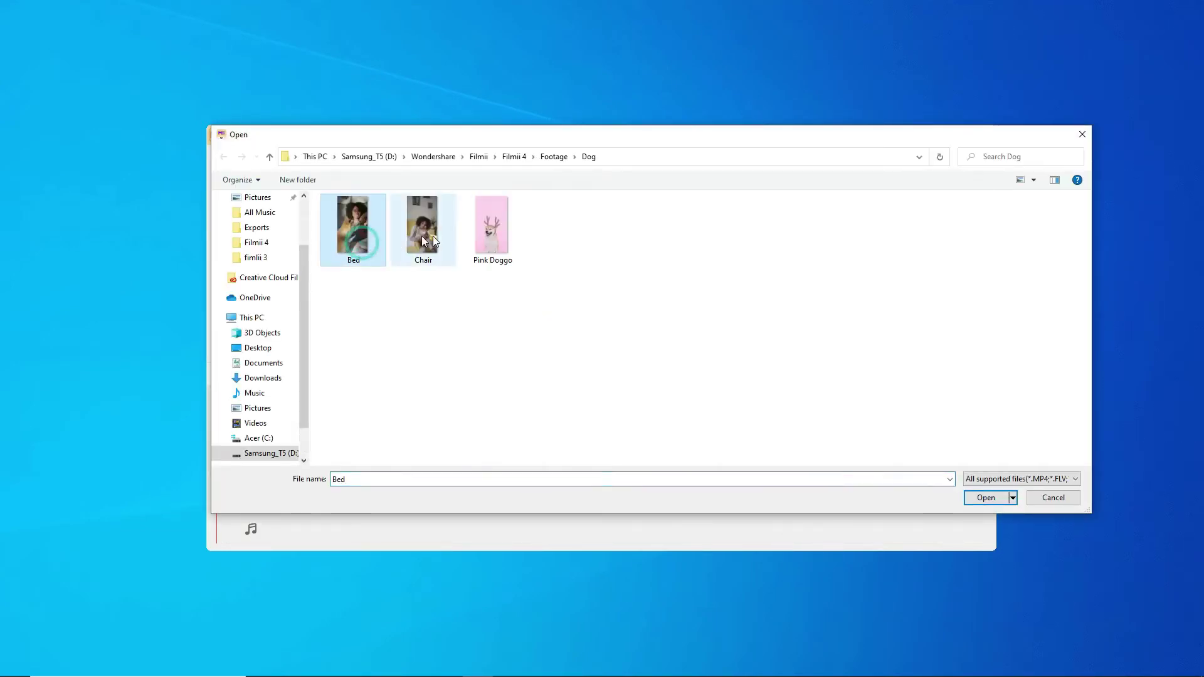
pyautogui.keyDown('shift'); pyautogui.click(474, 238); pyautogui.keyUp('shift')
pyautogui.click(985, 497)
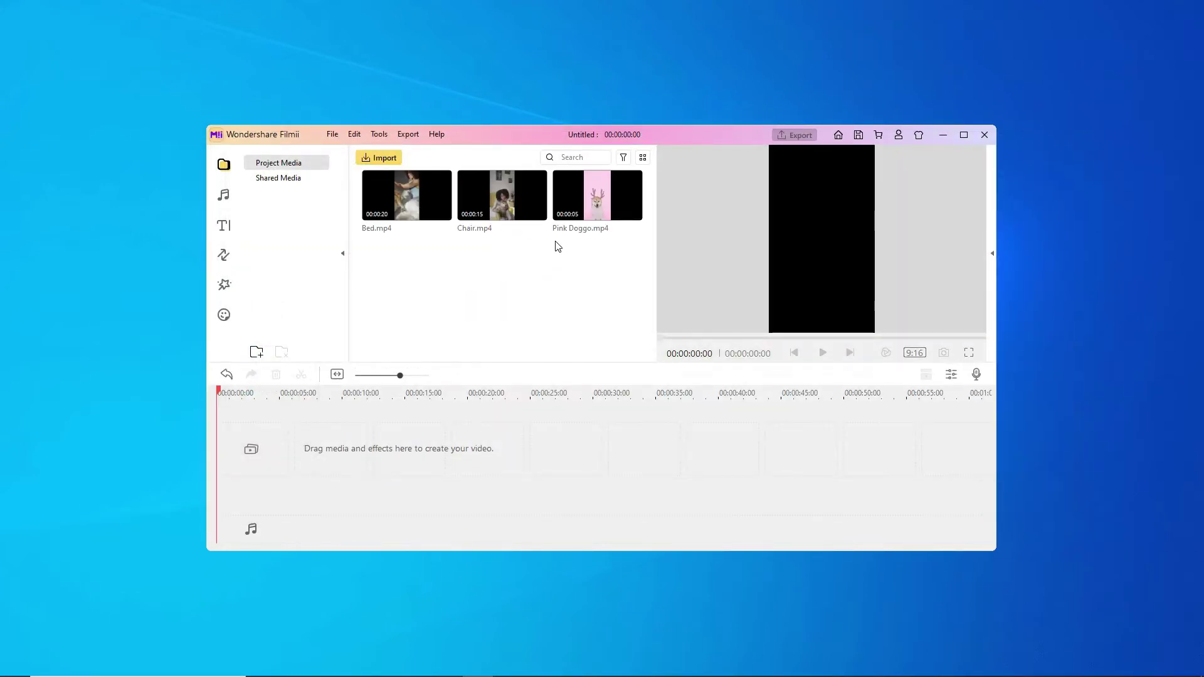
# Place Pink Doggo then Chair on the timeline, and split and delete Chair's tail at 00:00:12:22.
pyautogui.moveTo(569, 206); pyautogui.dragTo(269, 450)
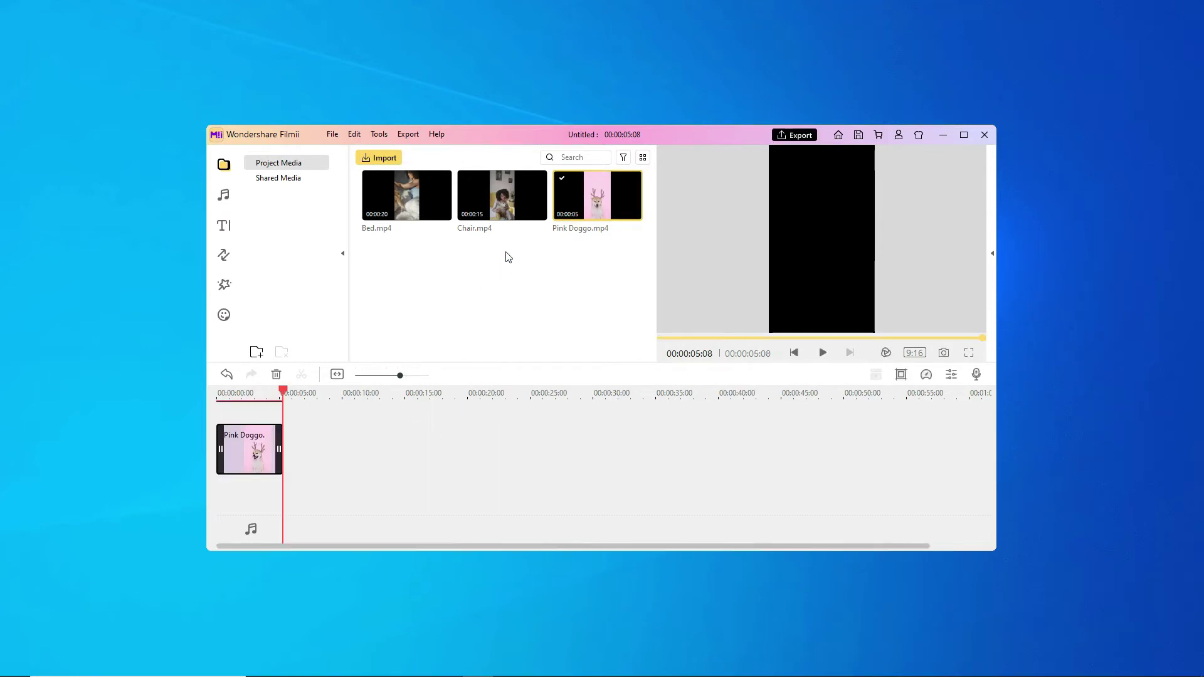
pyautogui.moveTo(500, 199); pyautogui.dragTo(307, 452)
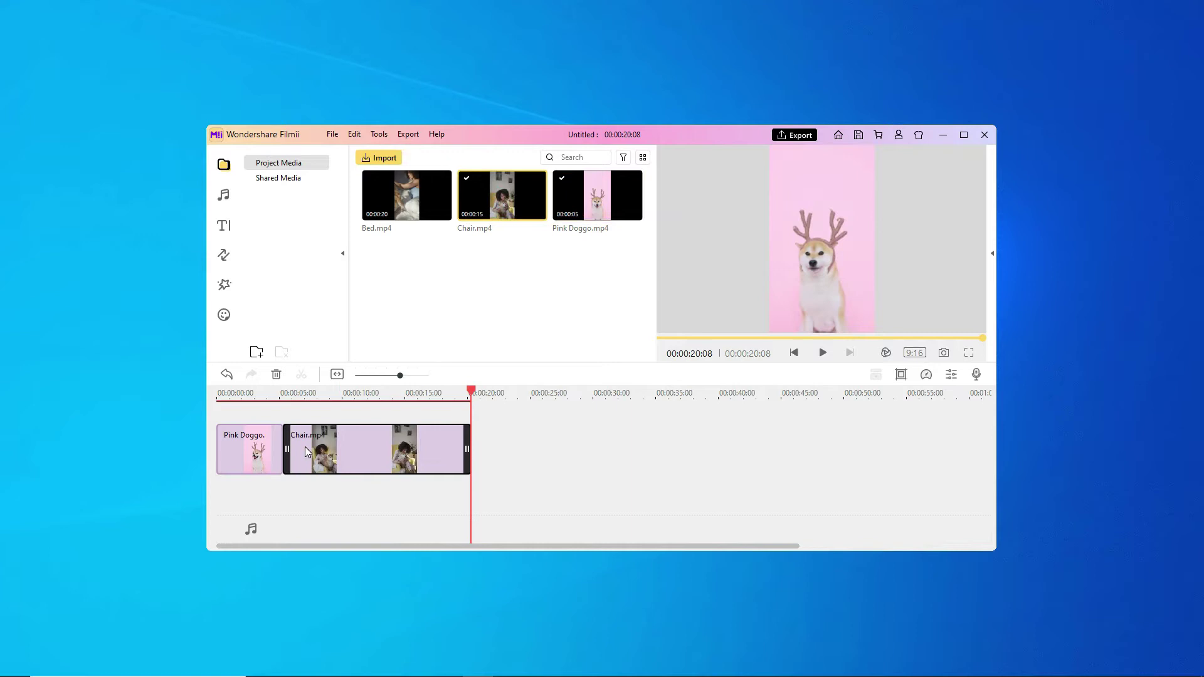
pyautogui.moveTo(472, 393); pyautogui.dragTo(378, 400)
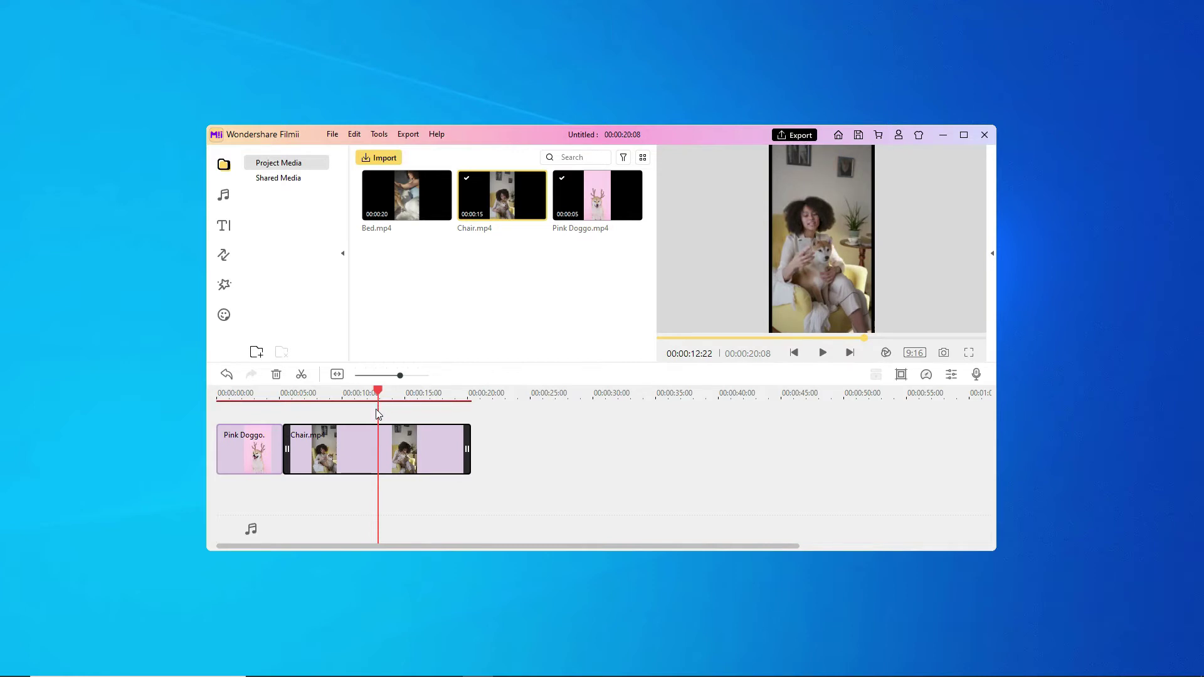
pyautogui.click(302, 376)
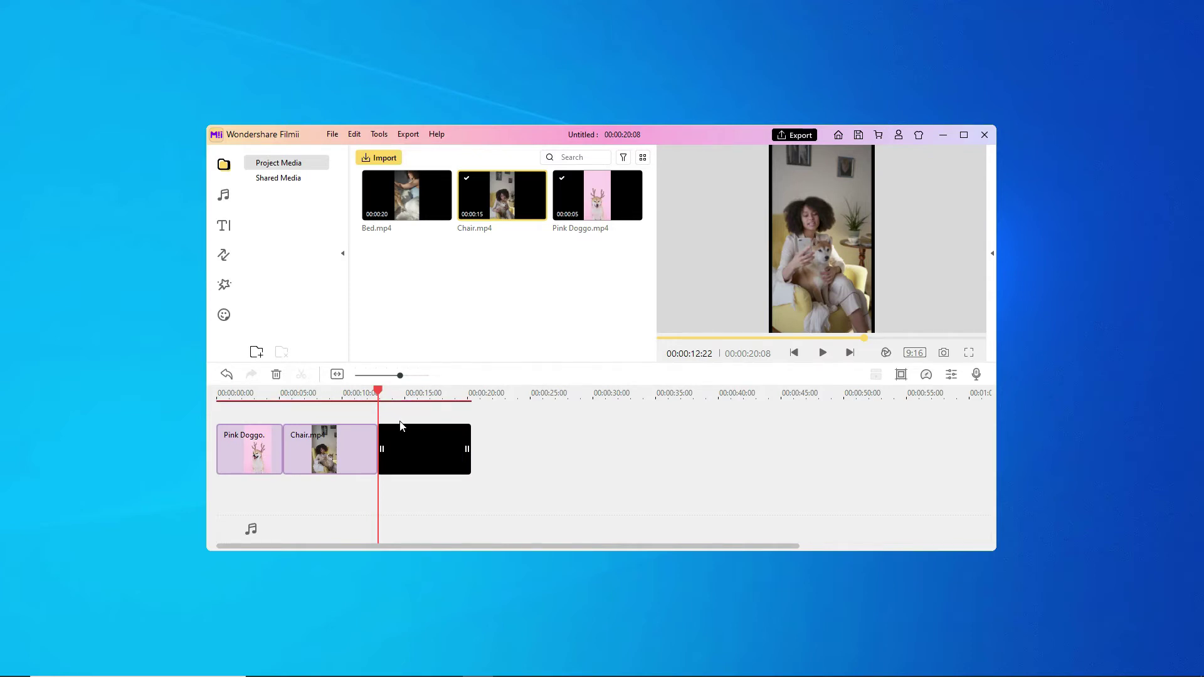
pyautogui.click(432, 447)
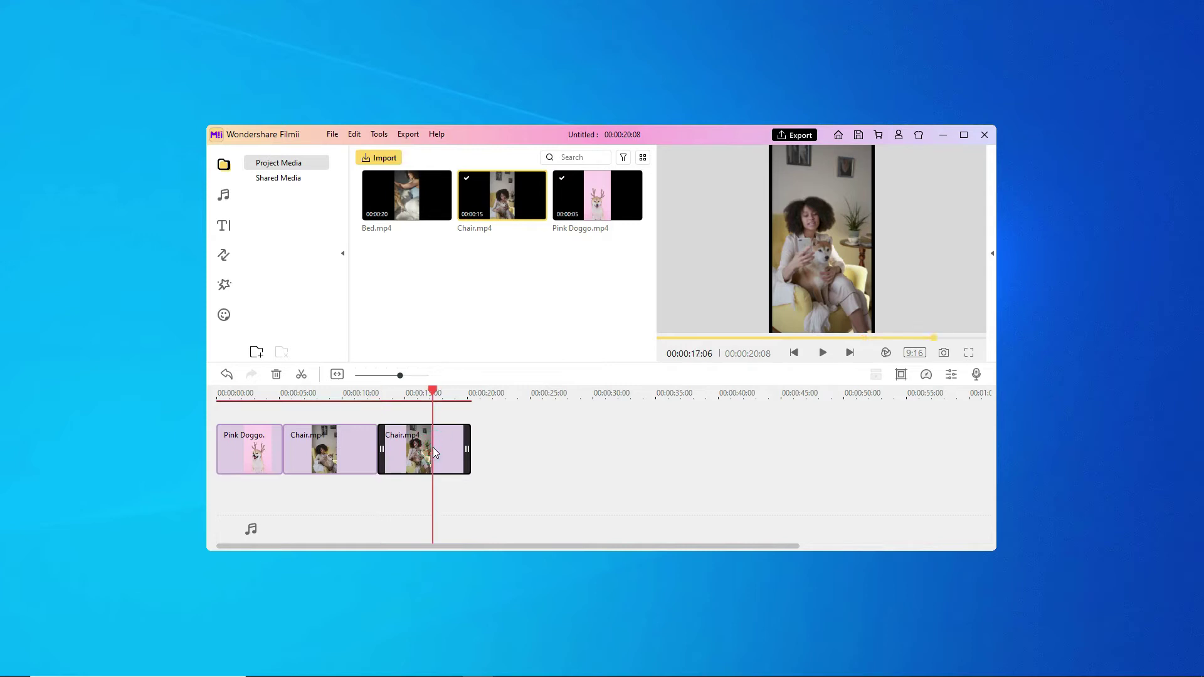
pyautogui.click(279, 378)
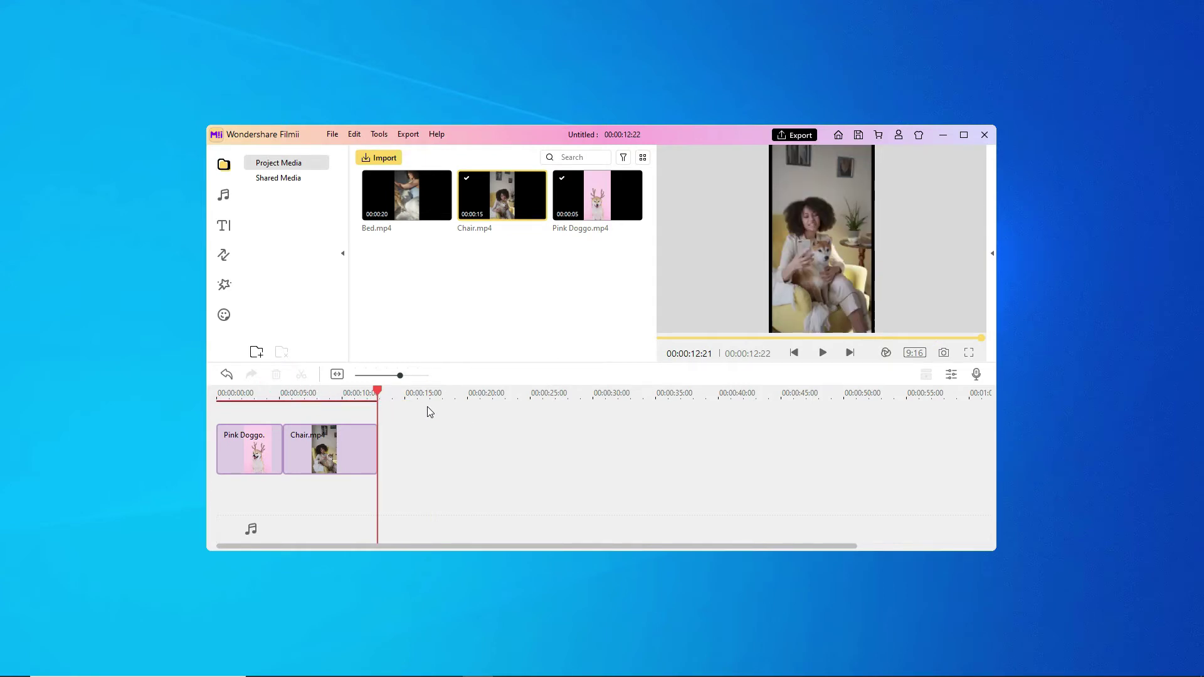
# Browse the Audio, Titles, Transitions and Effects libraries, then put the Blue Energy 1 sticker above the video track.
pyautogui.click(230, 195)
pyautogui.click(225, 227)
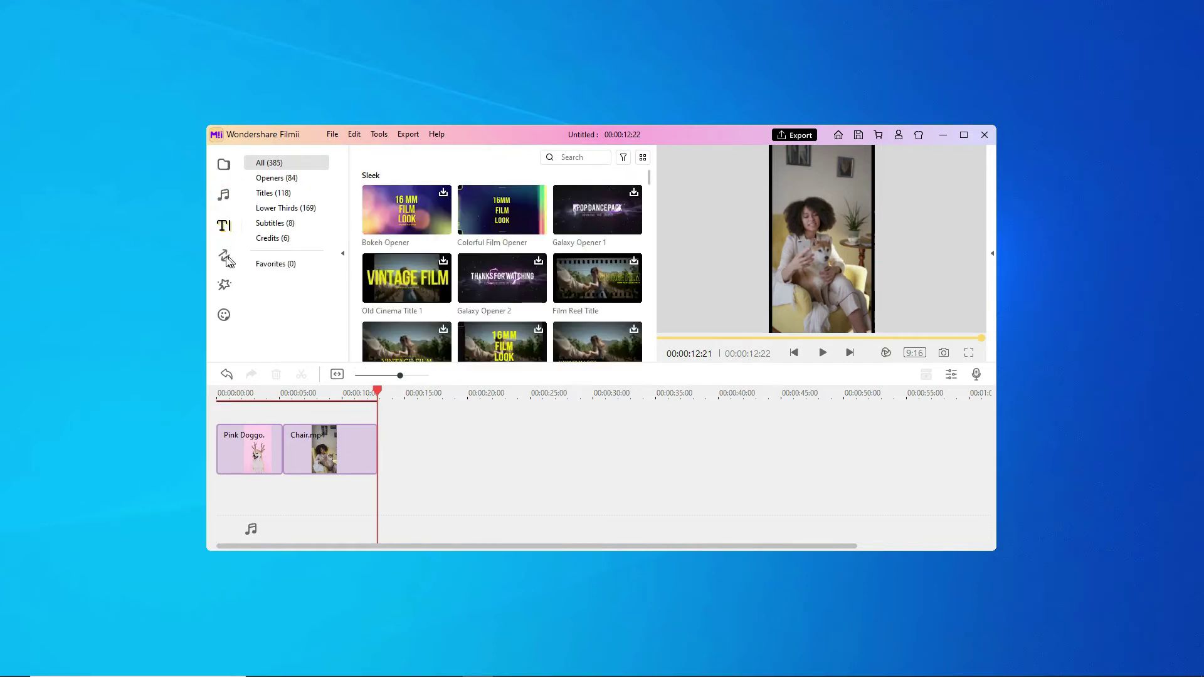
pyautogui.click(224, 255)
pyautogui.click(223, 285)
pyautogui.click(225, 316)
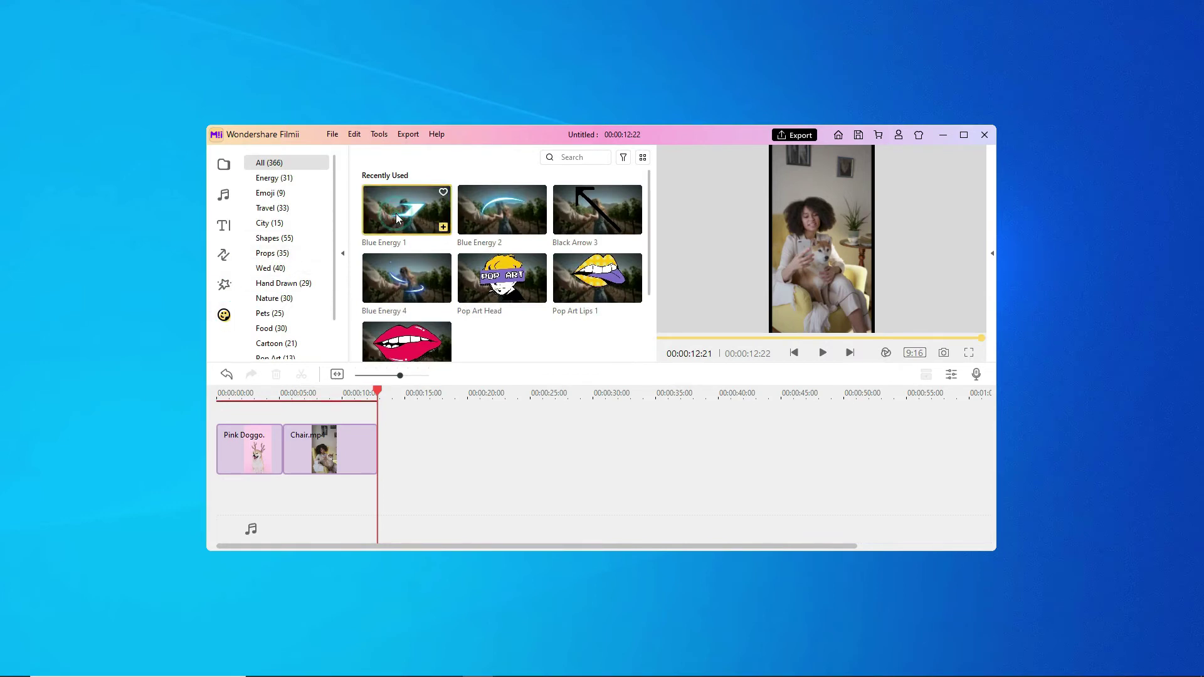
pyautogui.moveTo(395, 217); pyautogui.dragTo(351, 426)
pyautogui.click(375, 392)
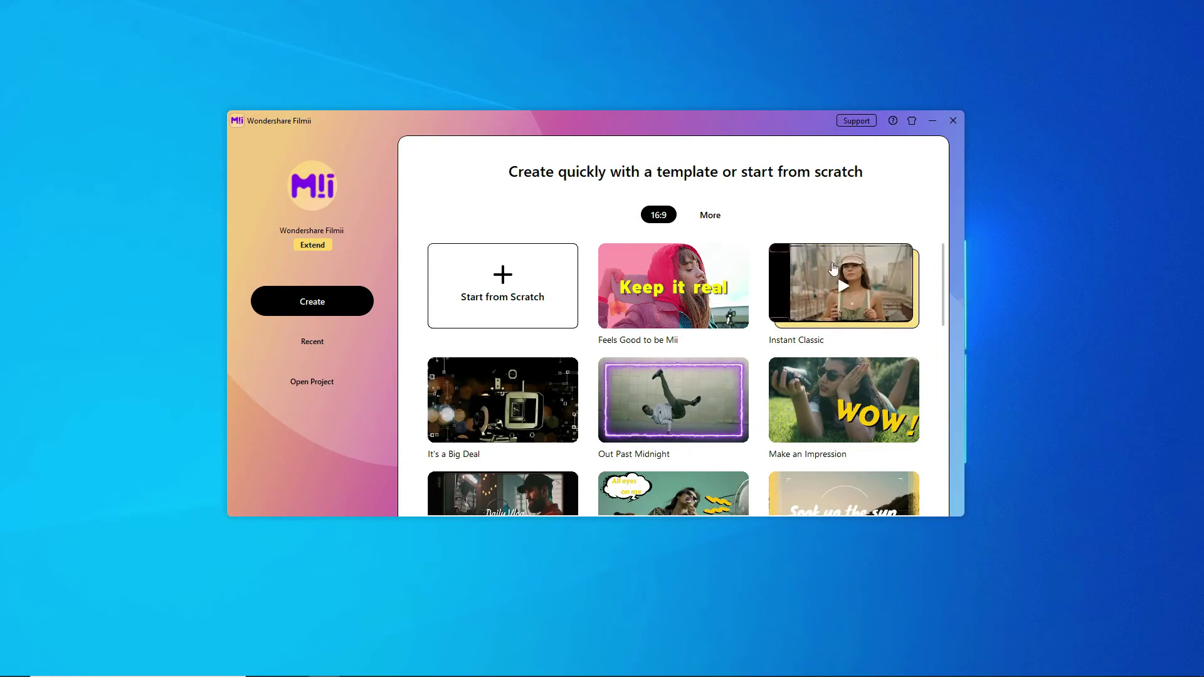
# Scroll the template grid and open the Modern Minimalist template preview.
pyautogui.scroll(-3, 840, 276)
pyautogui.scroll(-7, 856, 286)
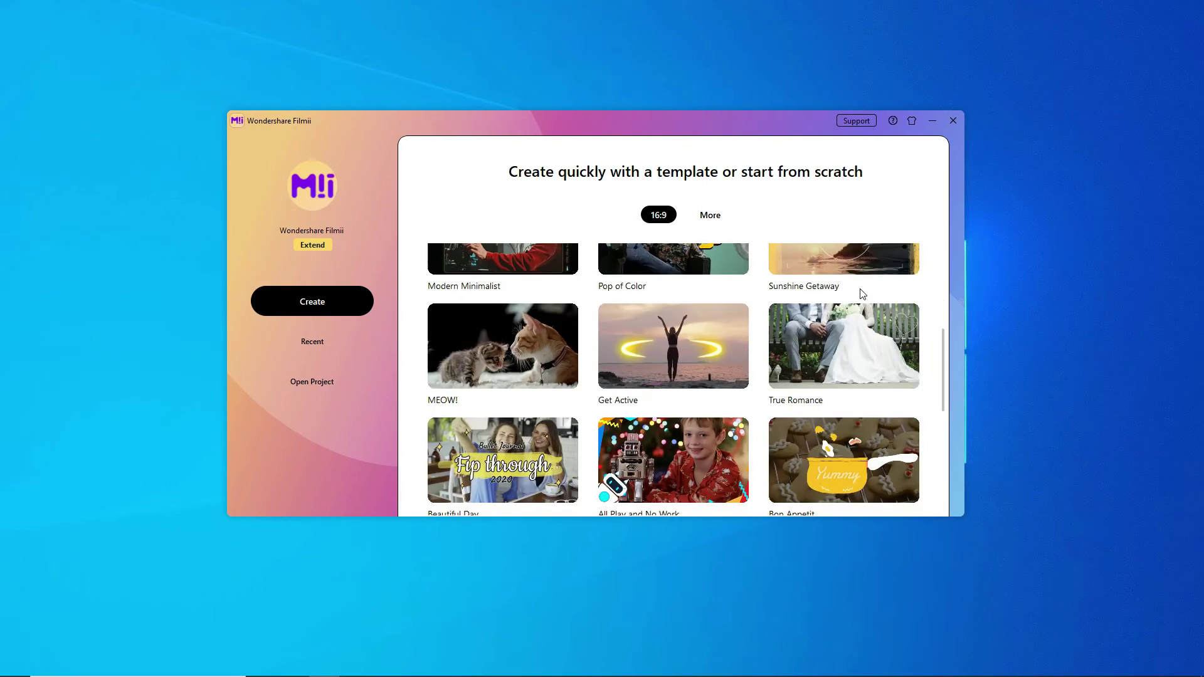
pyautogui.scroll(-3, 871, 338)
pyautogui.scroll(-6, 881, 354)
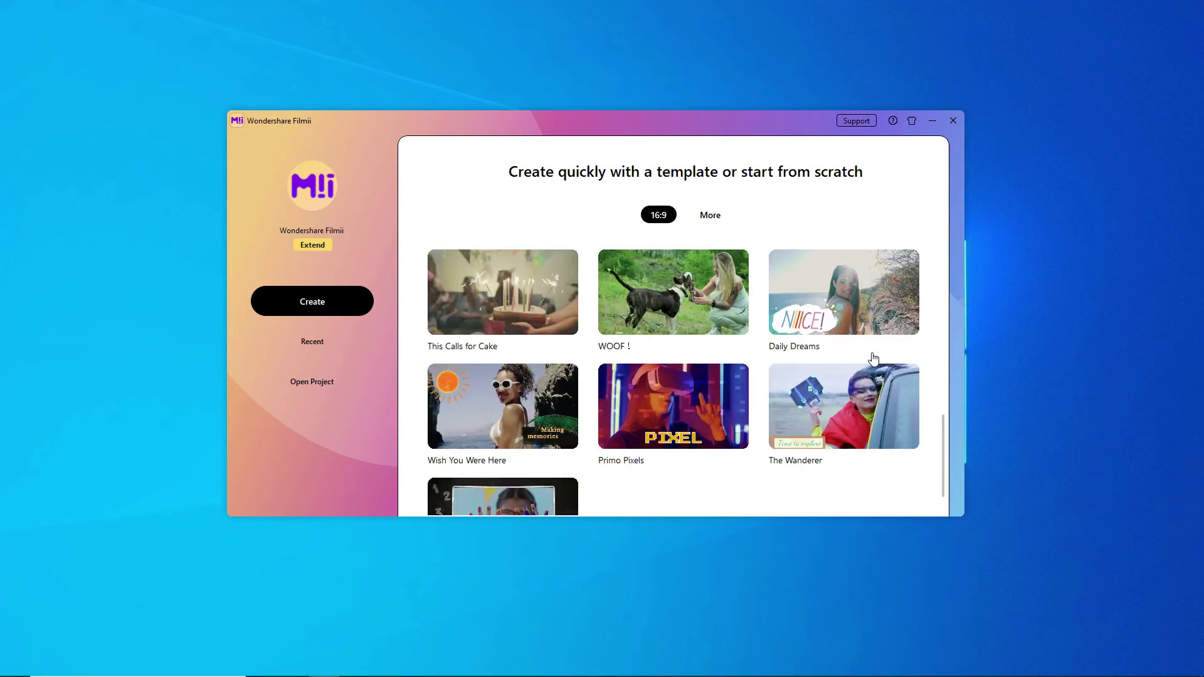
pyautogui.scroll(3, 699, 337)
pyautogui.scroll(9, 700, 336)
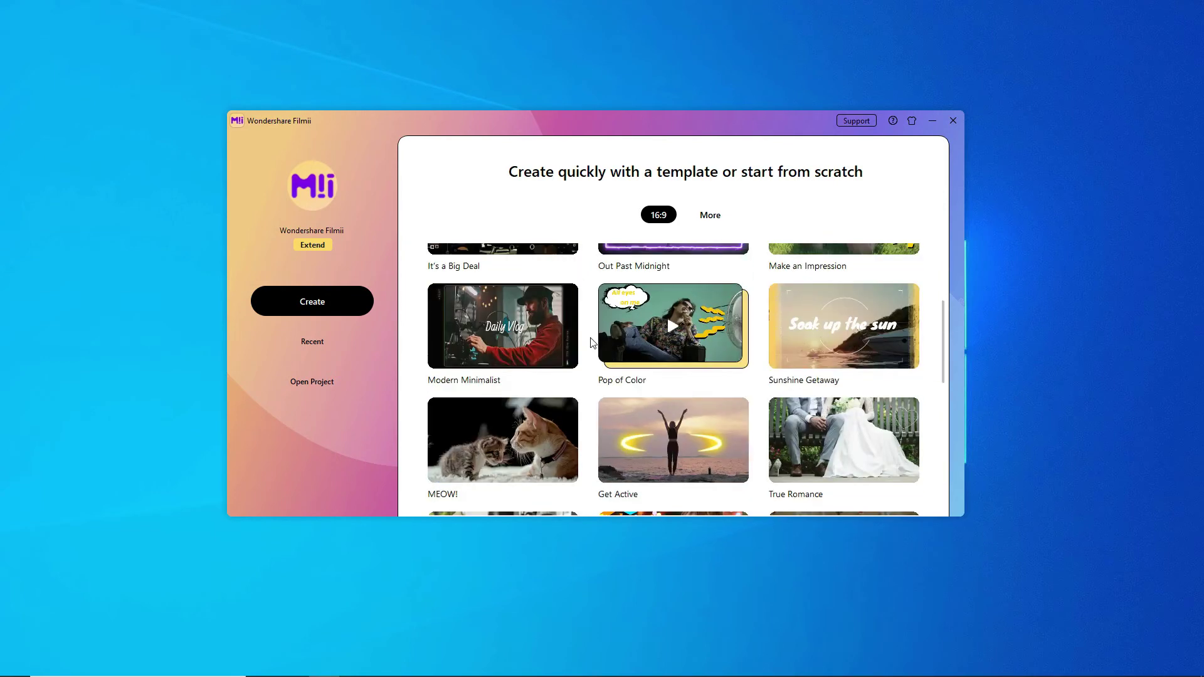
pyautogui.click(545, 319)
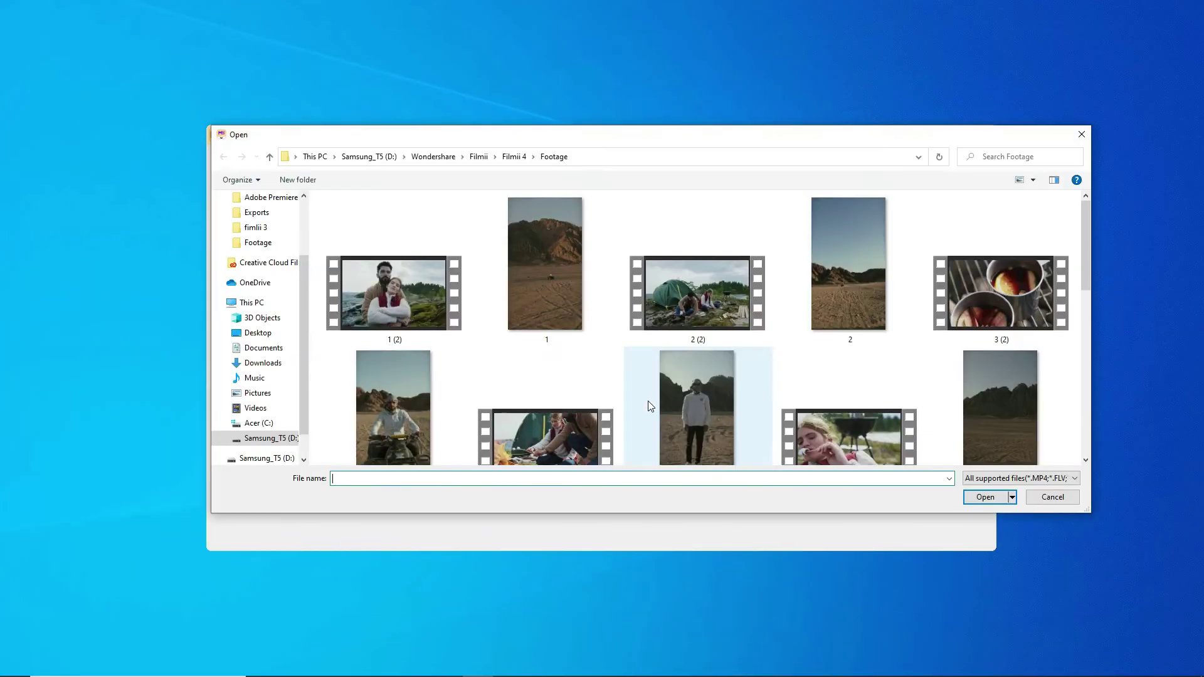
# Select clips 1 (2), 2 (2) and 3 (2), move the lakeside clip to slot 8, and Auto Create.
pyautogui.click(427, 306)
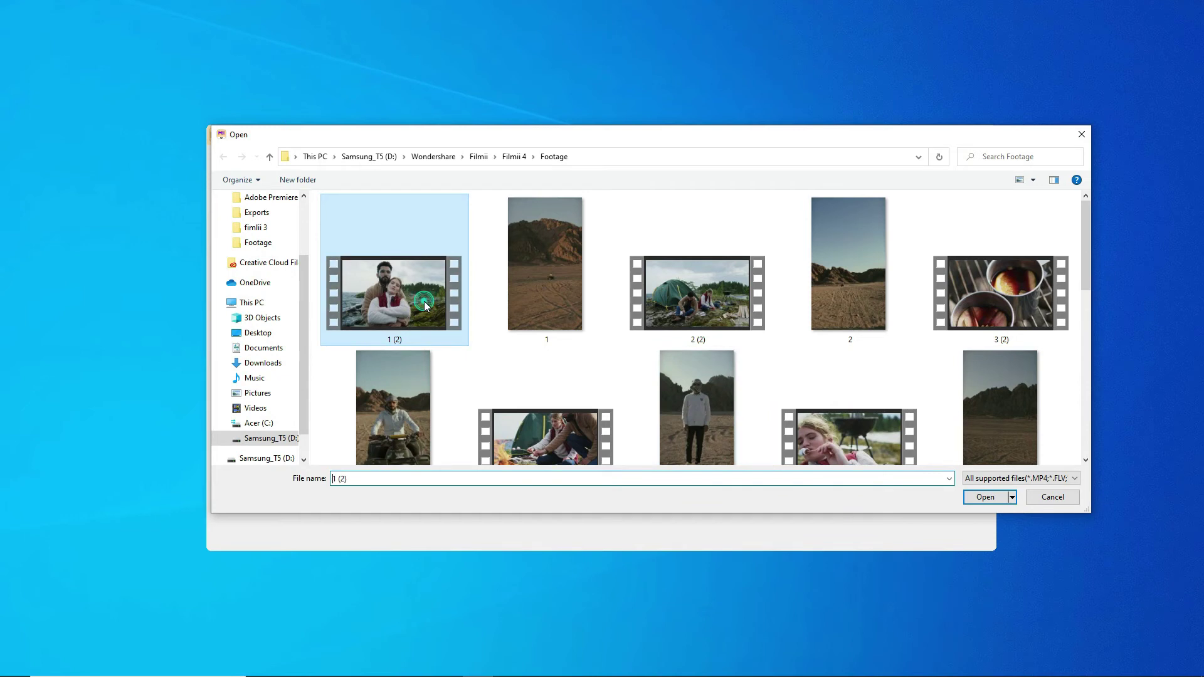
pyautogui.keyDown('ctrl'); pyautogui.click(710, 310); pyautogui.keyUp('ctrl')
pyautogui.keyDown('ctrl'); pyautogui.click(989, 307); pyautogui.keyUp('ctrl')
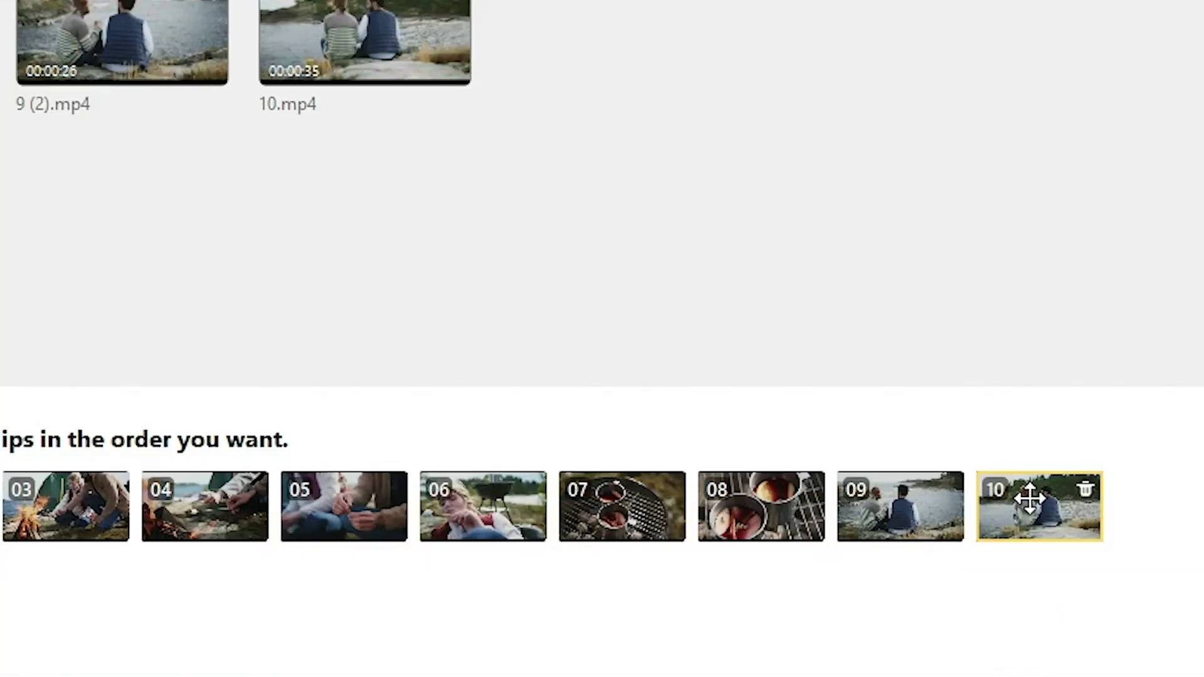
pyautogui.moveTo(894, 518); pyautogui.dragTo(780, 511)
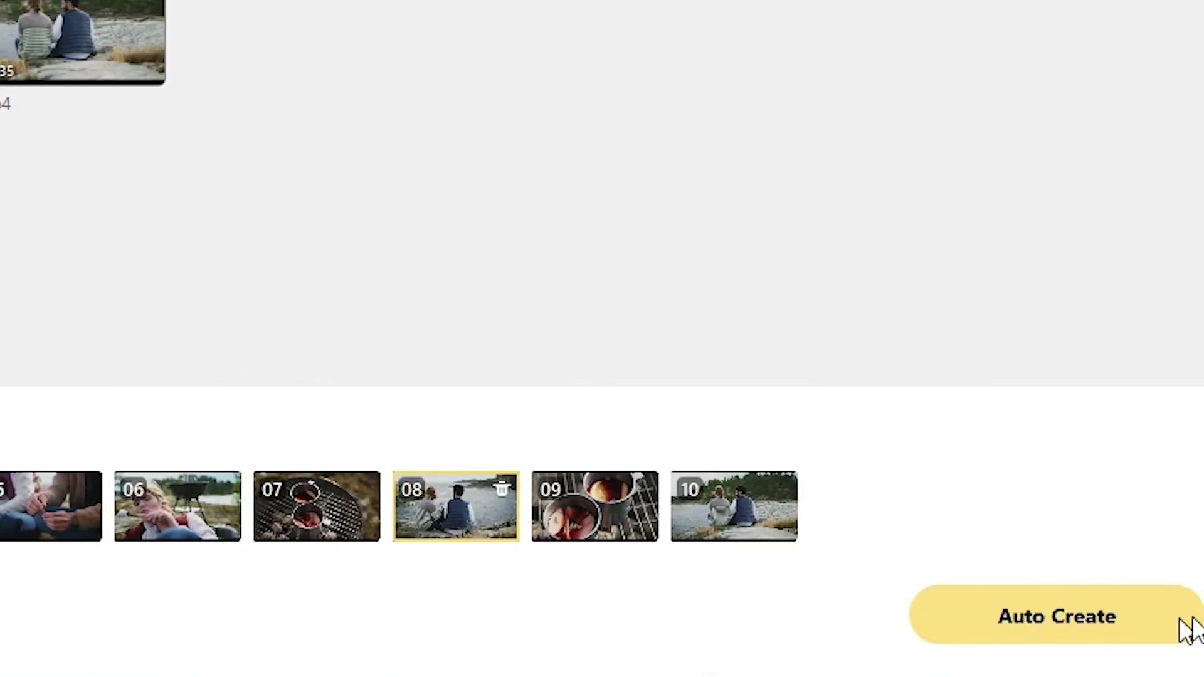
pyautogui.click(1148, 615)
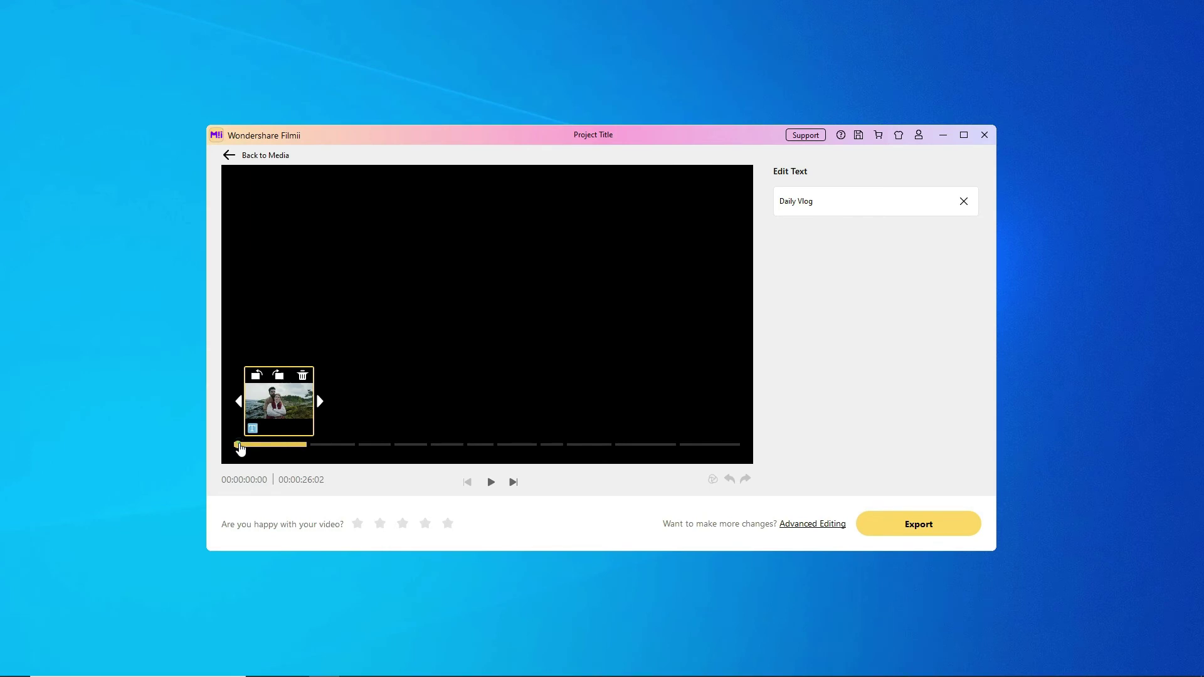
# Replace the Daily Vlog title at 00:00:01:04 with 'Camping 2020', then open and close the export settings.
pyautogui.moveTo(241, 447); pyautogui.dragTo(262, 446)
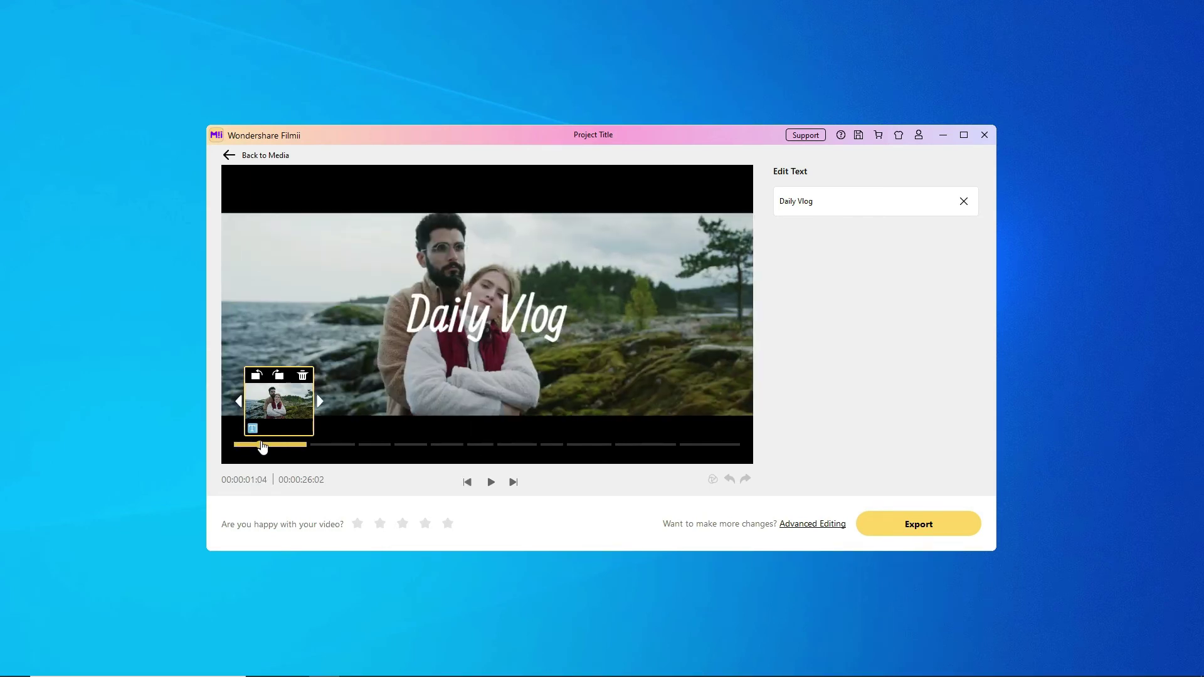
pyautogui.moveTo(836, 198); pyautogui.dragTo(762, 200)
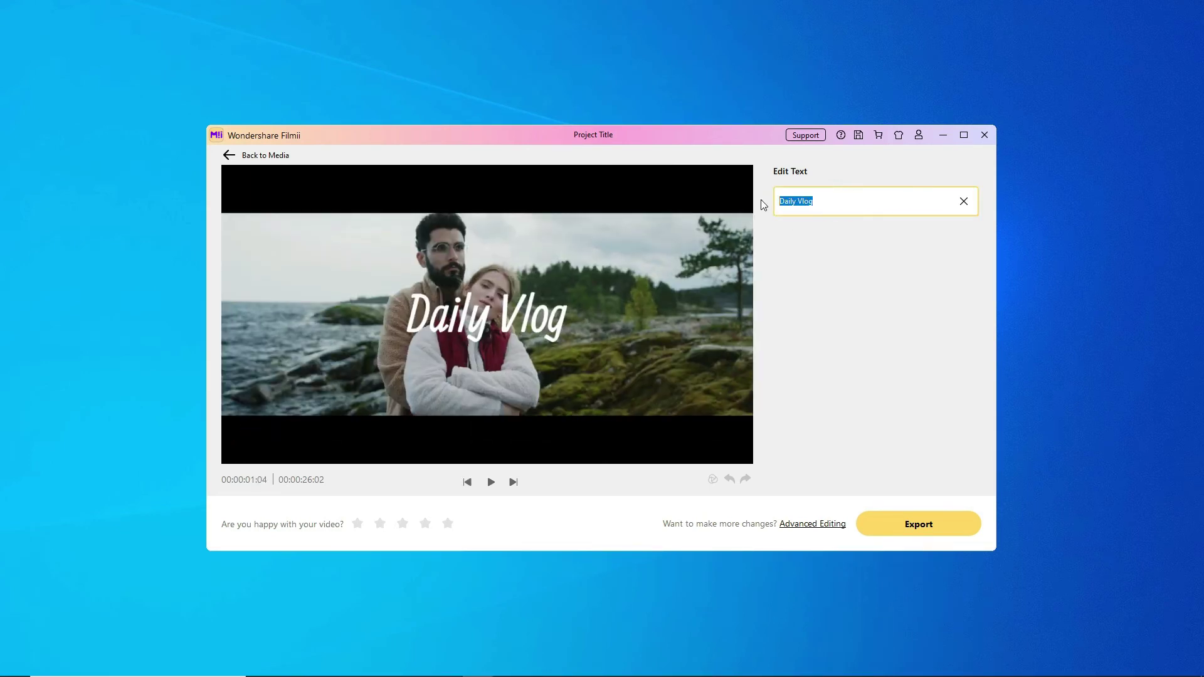
pyautogui.write('Camping 2020')
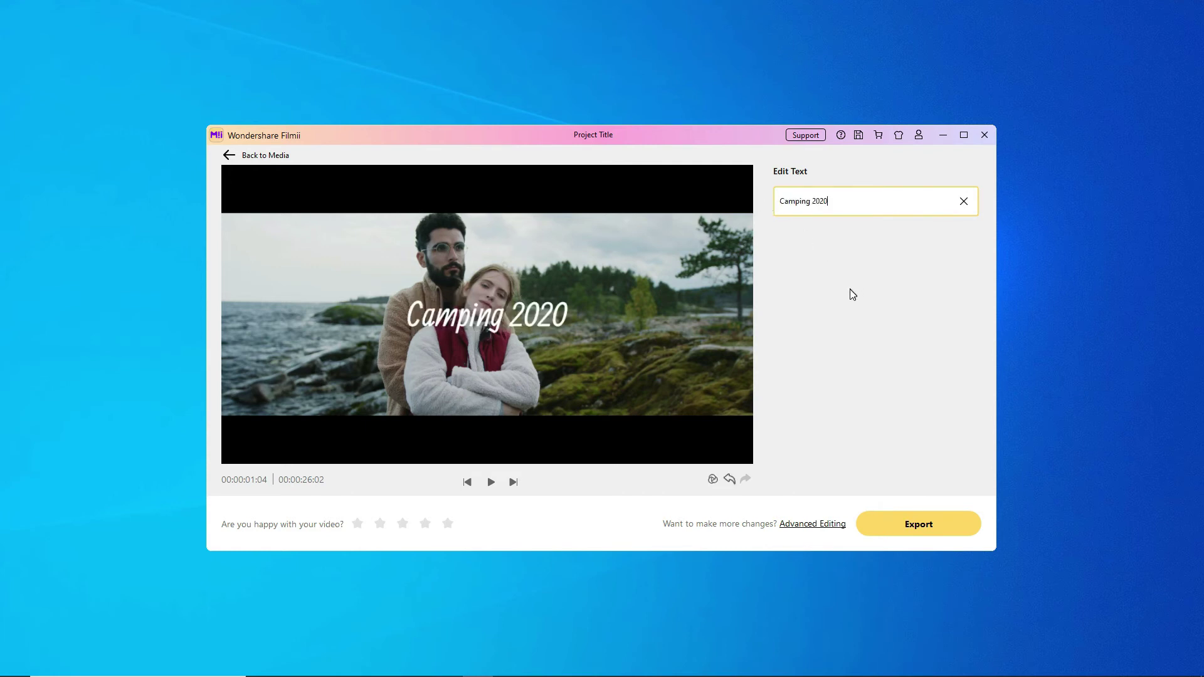
pyautogui.click(939, 519)
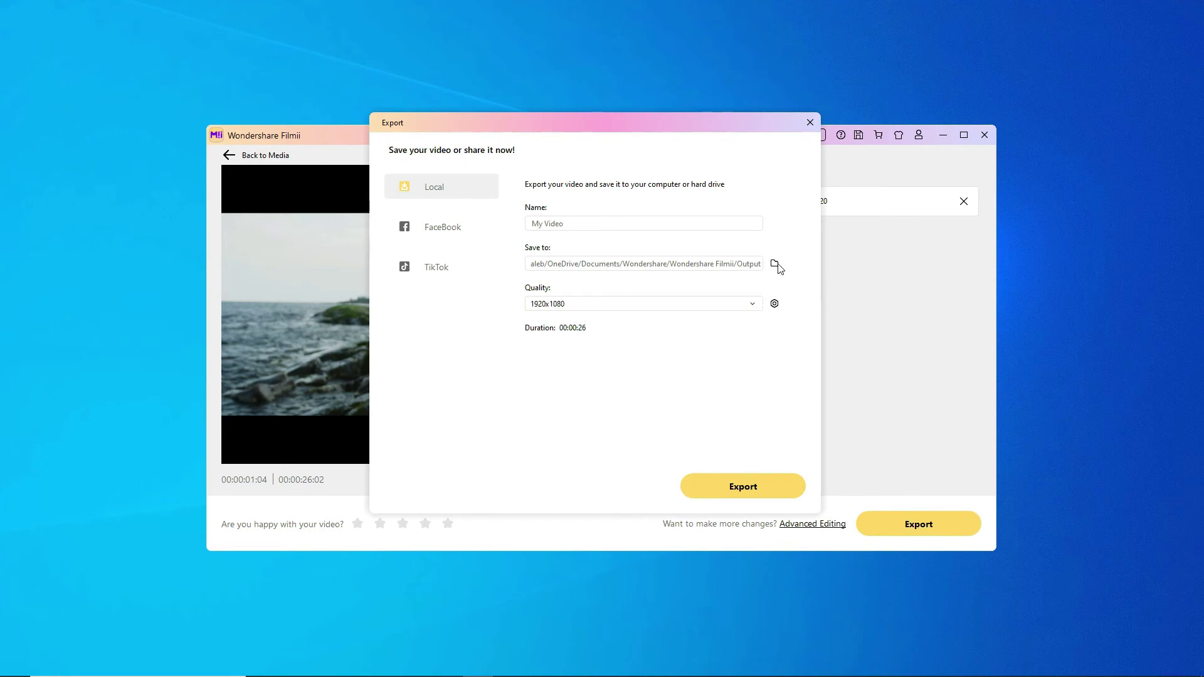
pyautogui.click(808, 123)
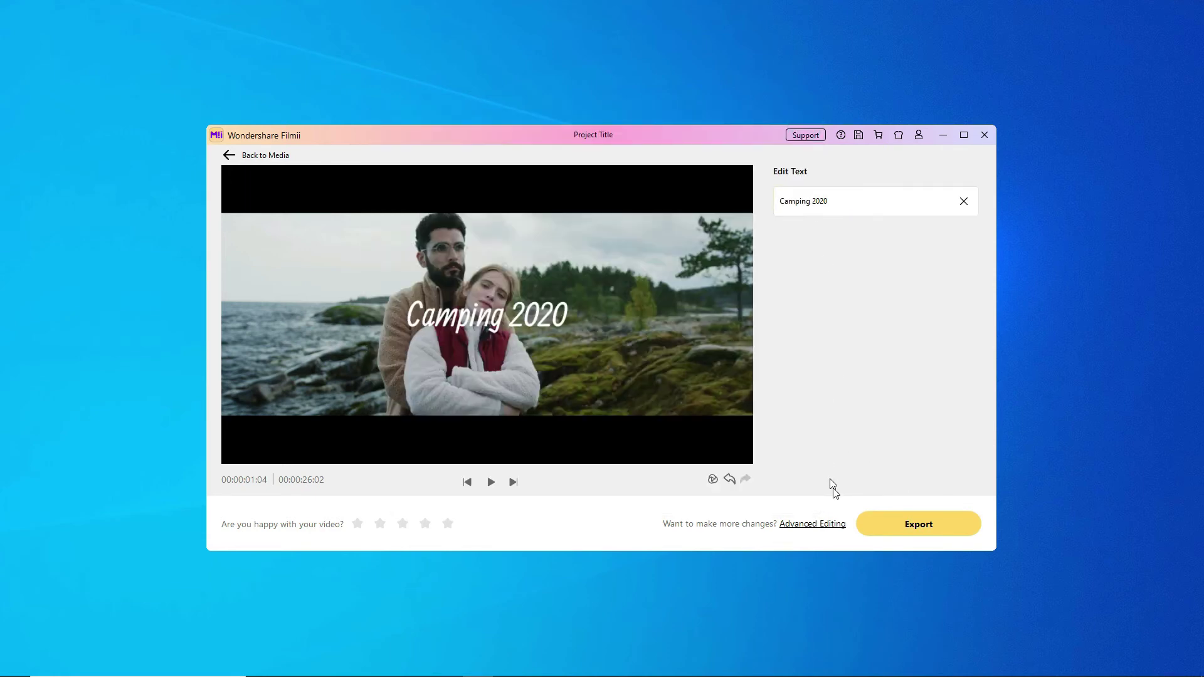
# Switch to Advanced Editing, play the preview, and set up the export named 'Camping' at 1920x1080.
pyautogui.click(835, 525)
pyautogui.click(681, 356)
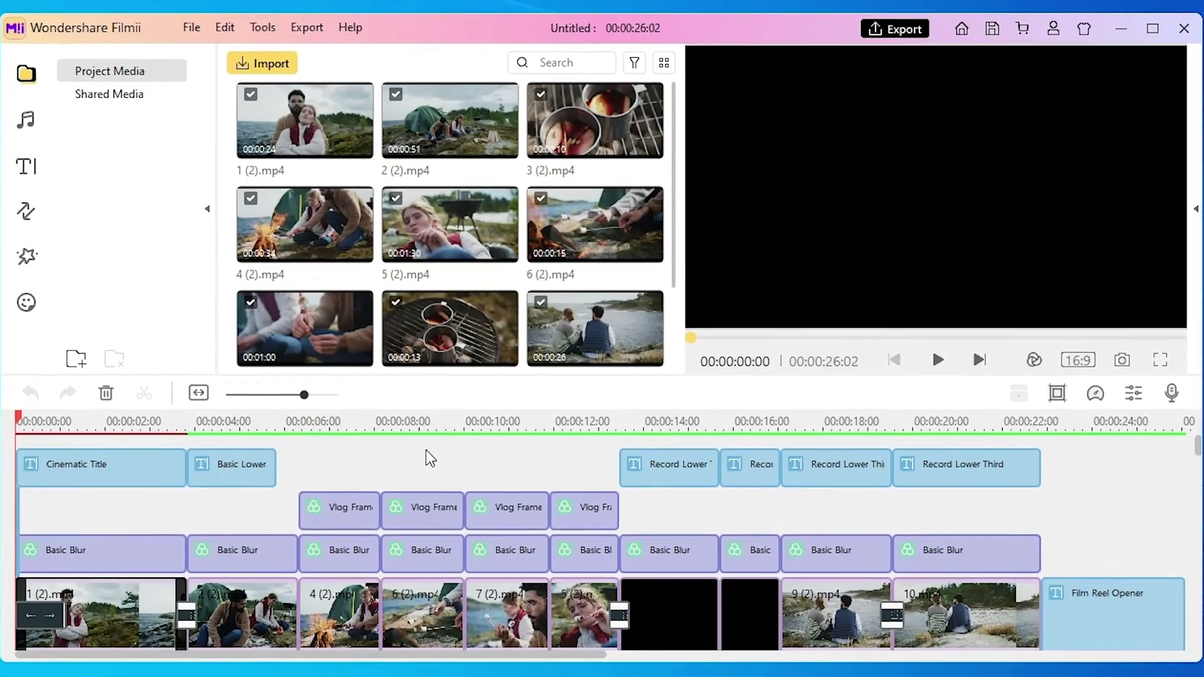
pyautogui.press('space')
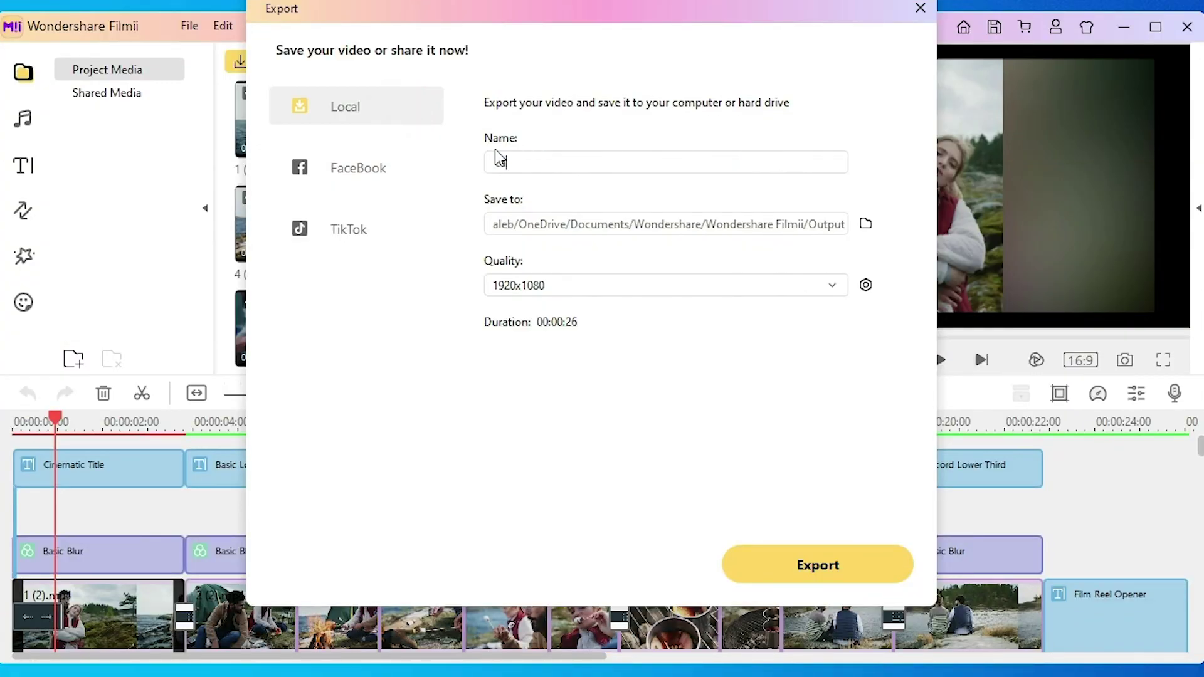
pyautogui.write('ng')
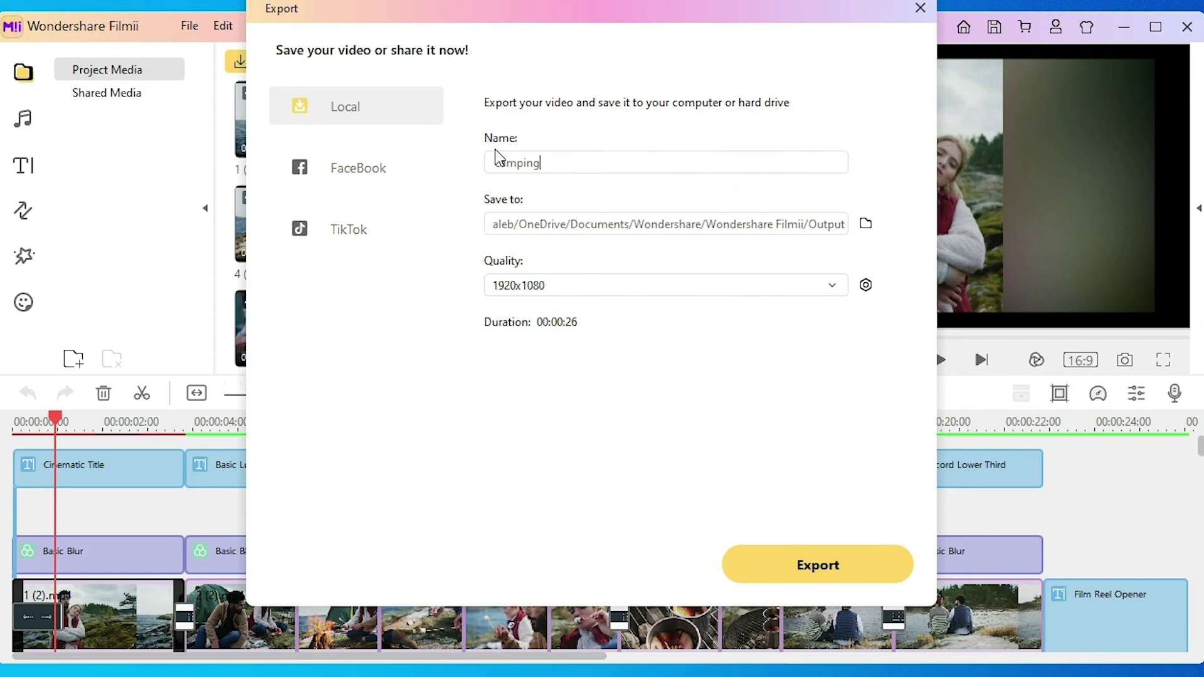
pyautogui.click(841, 283)
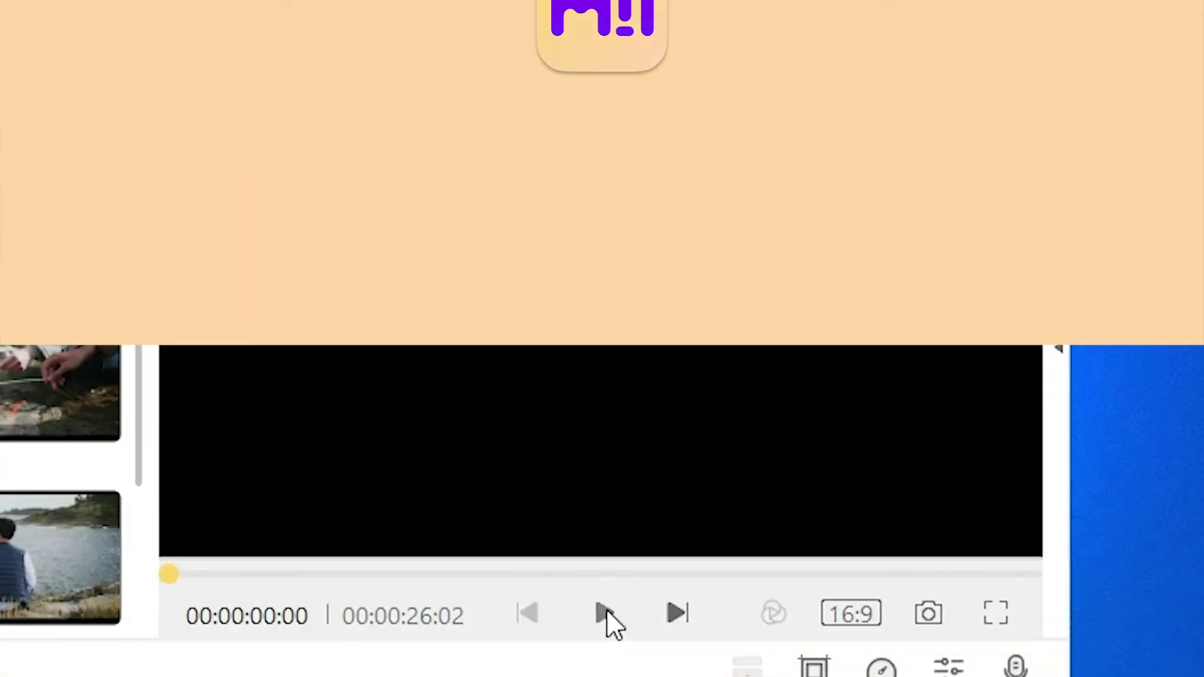
pyautogui.click(604, 616)
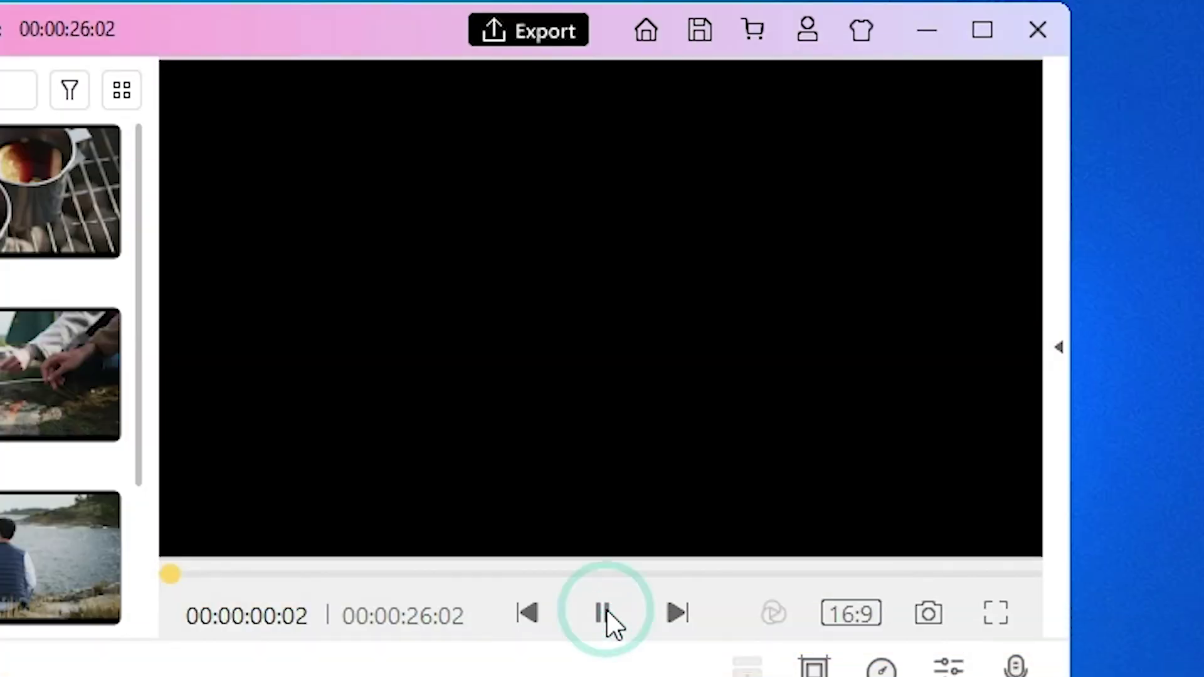